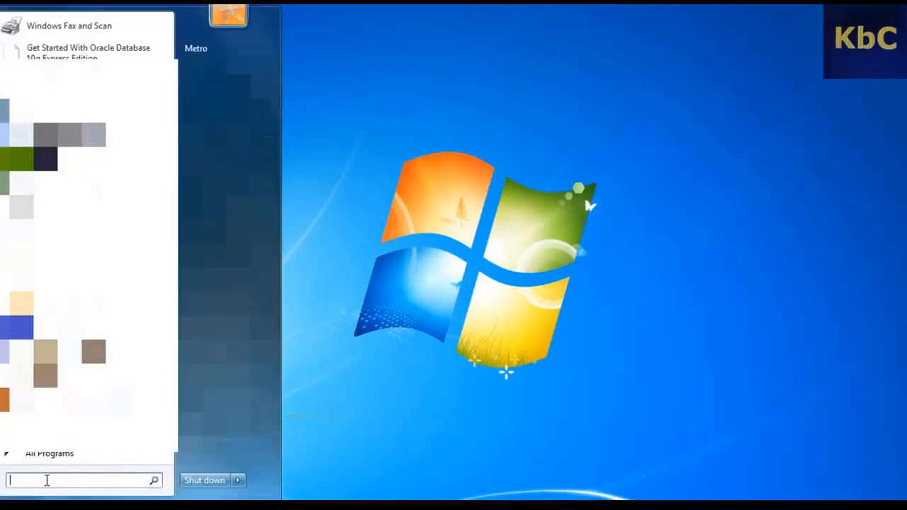
# Find and launch Microsoft OneNote 2010, and dismiss its activation wizard.
pyautogui.press('Return')
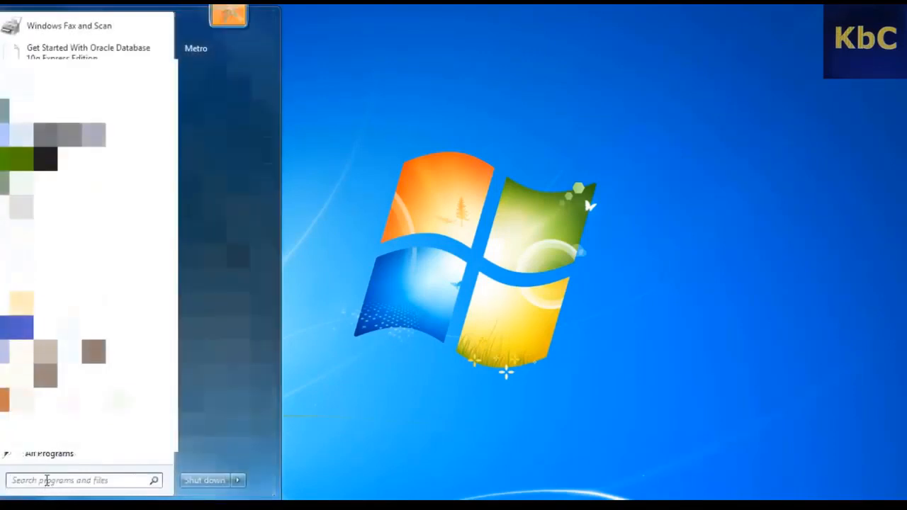
pyautogui.write('onenote')
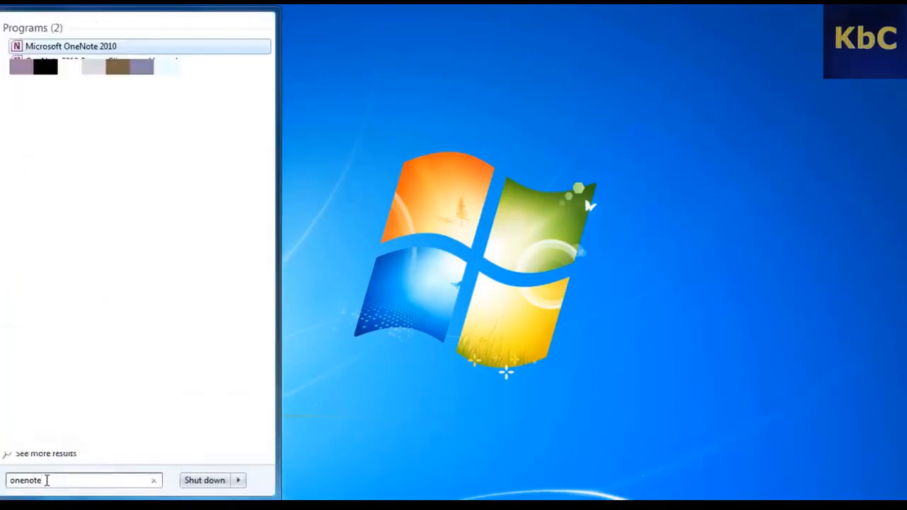
pyautogui.press('Down')
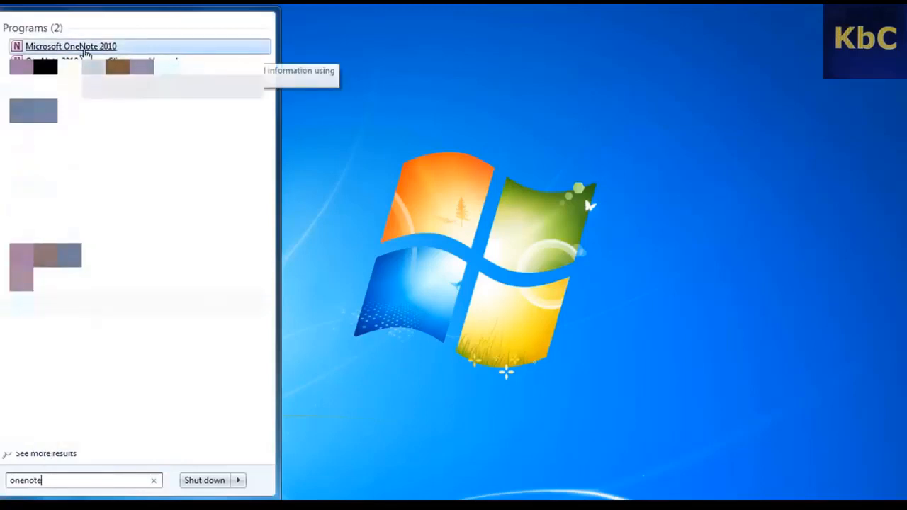
pyautogui.click(84, 52)
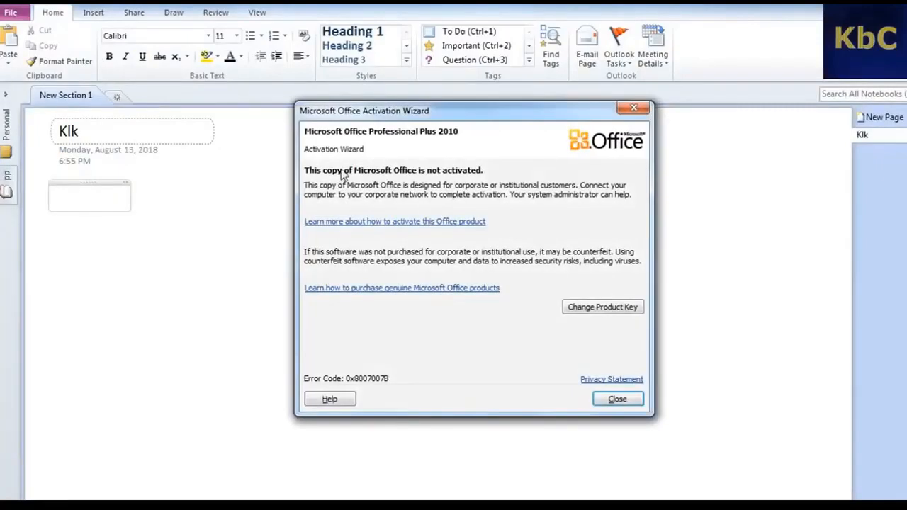
pyautogui.click(612, 397)
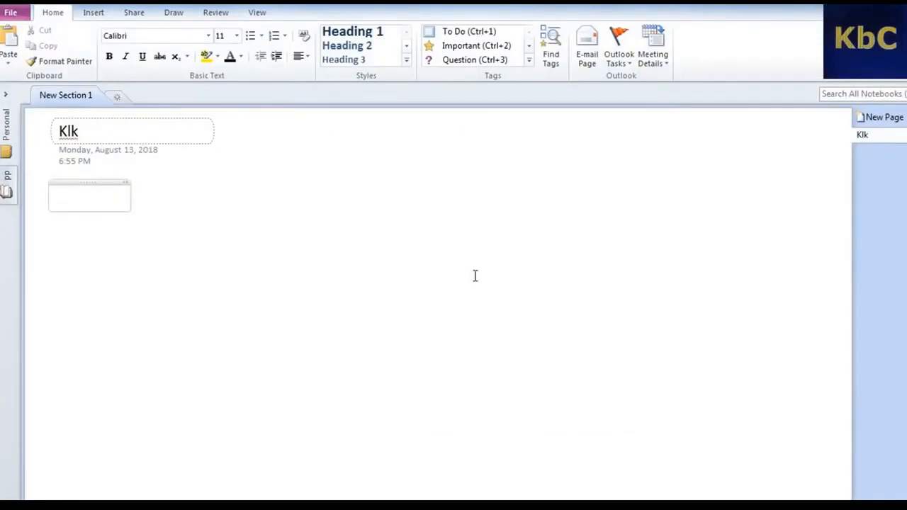
# Insert the picture IMG_20200802_221911 from the "ze trial" folder on Local Disk (E:) into the Klk page.
pyautogui.click(92, 13)
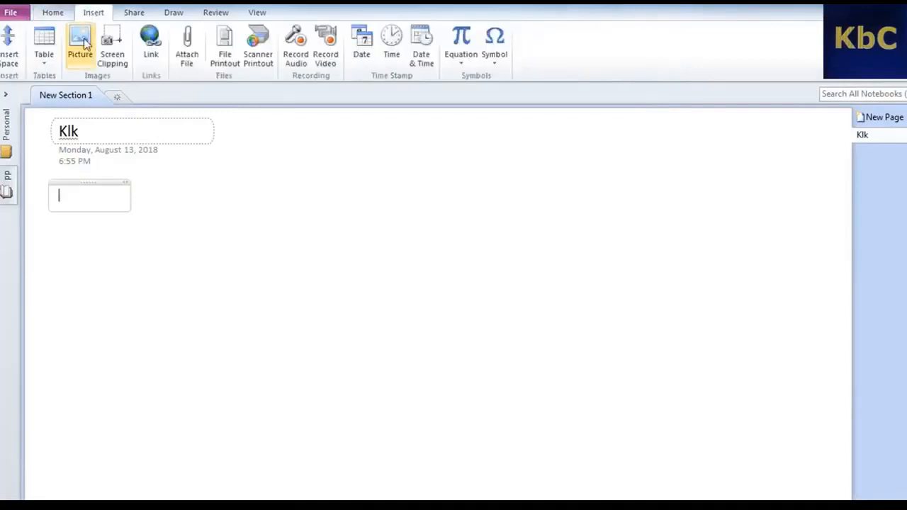
pyautogui.click(80, 44)
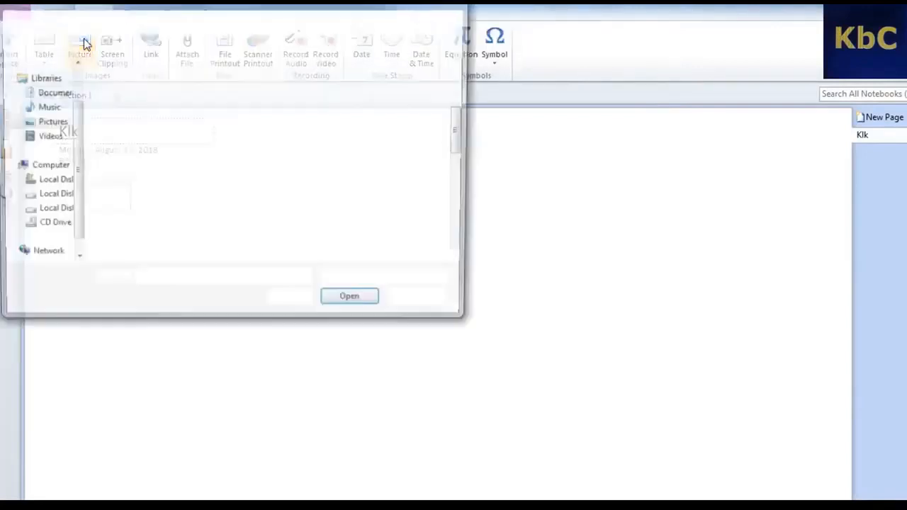
pyautogui.moveTo(71, 157); pyautogui.dragTo(72, 210)
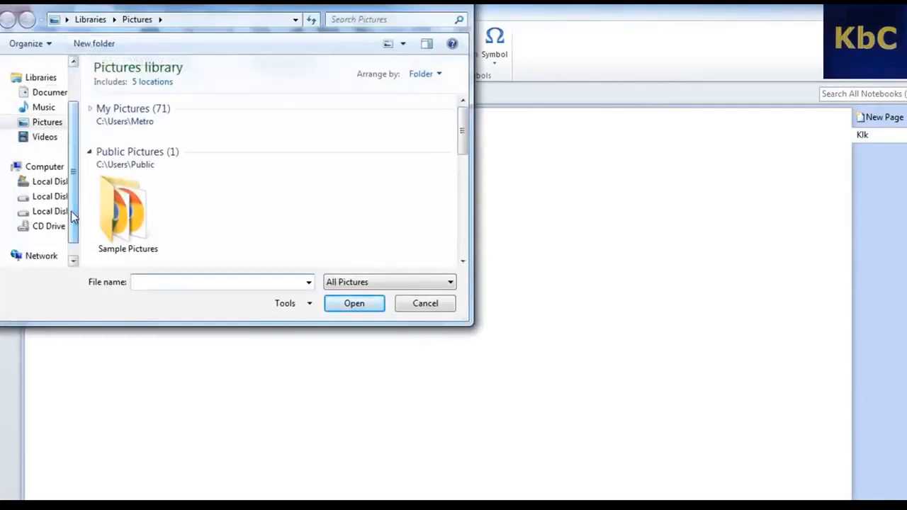
pyautogui.click(16, 212)
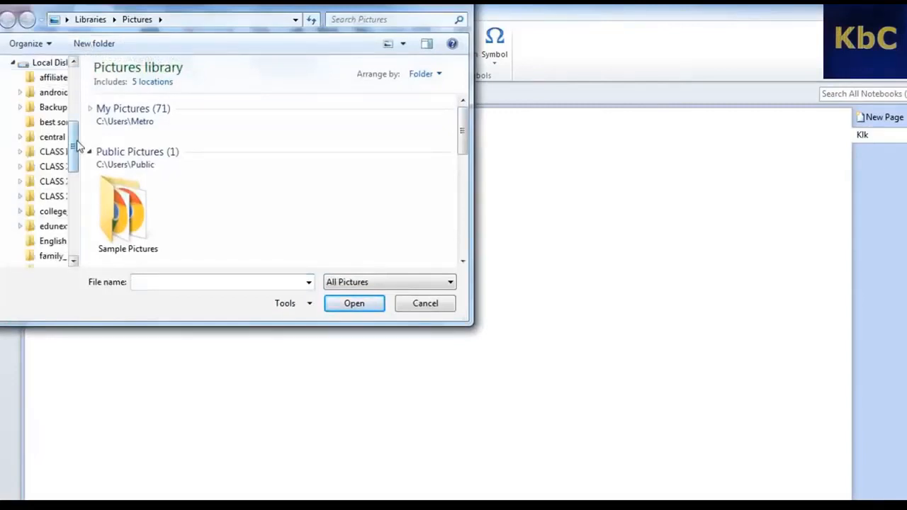
pyautogui.moveTo(73, 142); pyautogui.dragTo(73, 236)
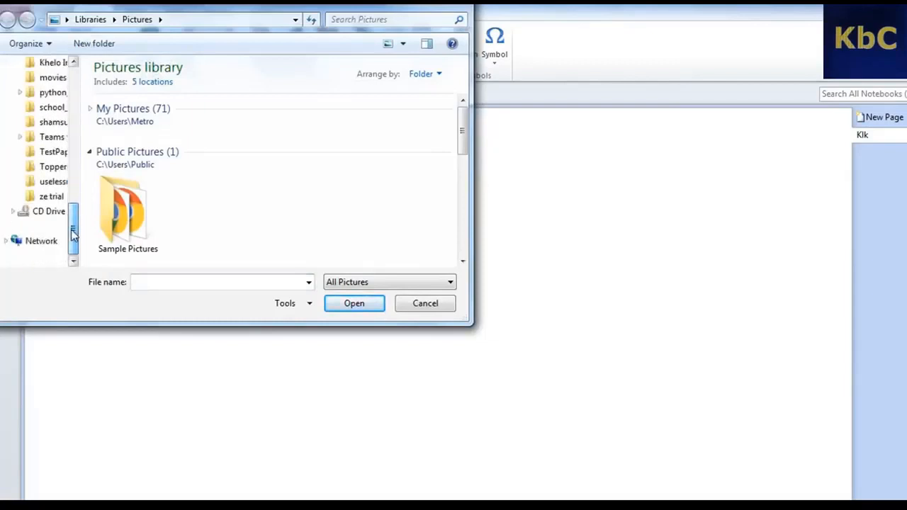
pyautogui.click(53, 198)
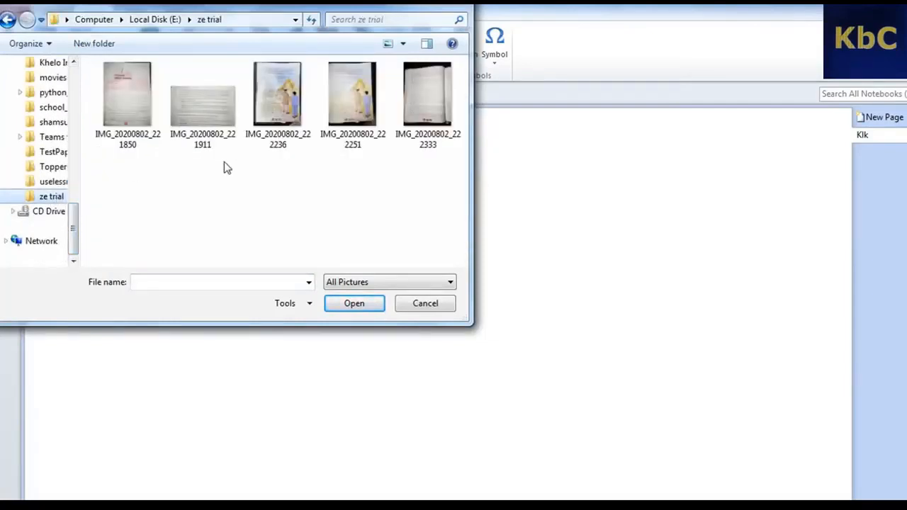
pyautogui.click(213, 92)
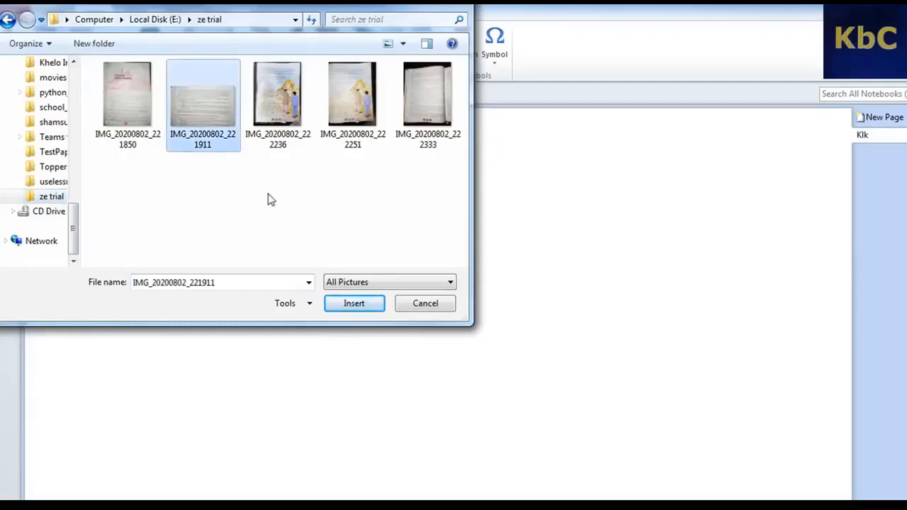
pyautogui.click(356, 304)
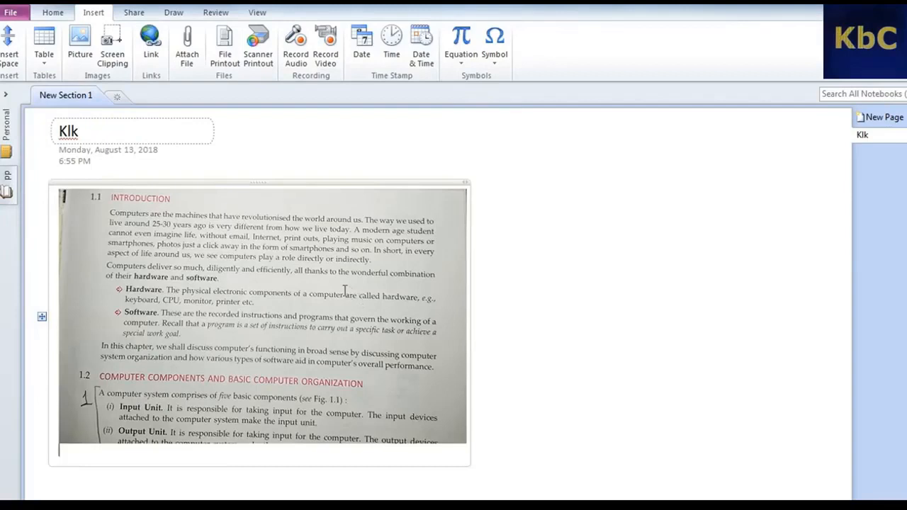
# Copy the text from the inserted book-page picture.
pyautogui.click(345, 290)
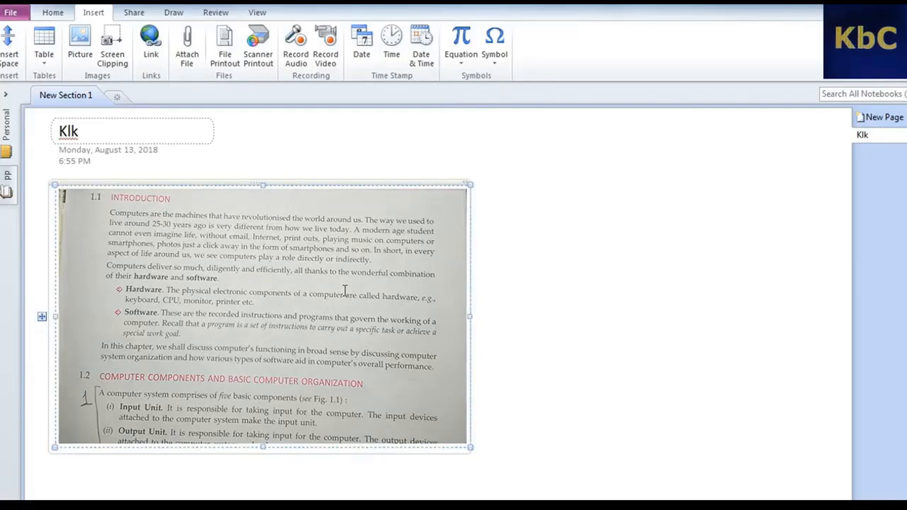
pyautogui.rightClick(345, 292)
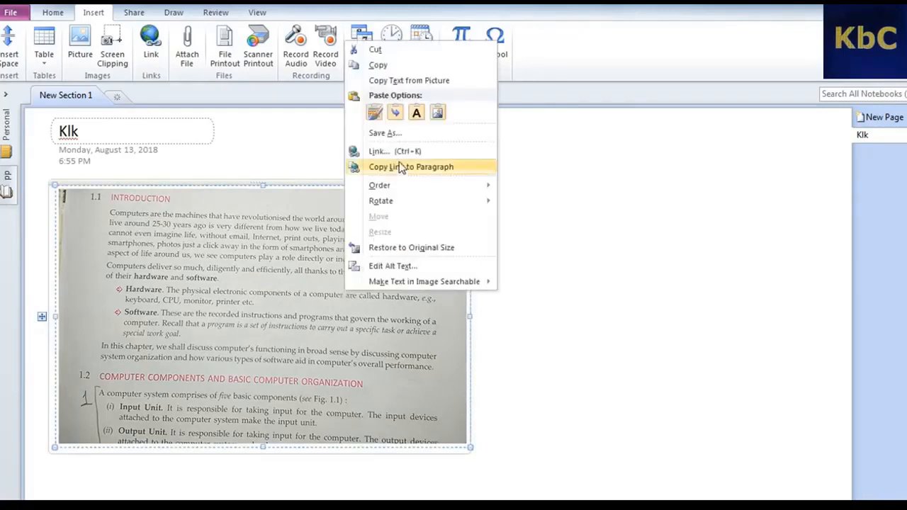
pyautogui.click(428, 81)
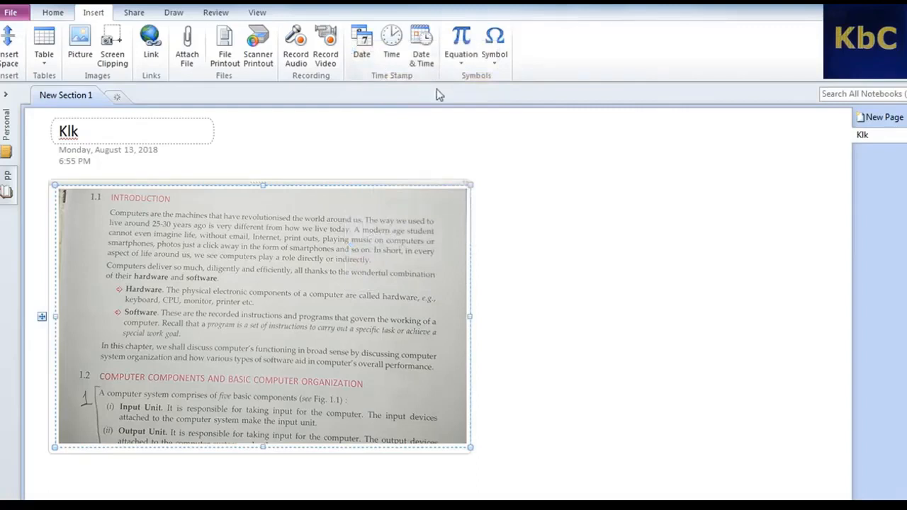
# Paste the copied content as a picture in the empty area beside the original book-page photo.
pyautogui.click(514, 194)
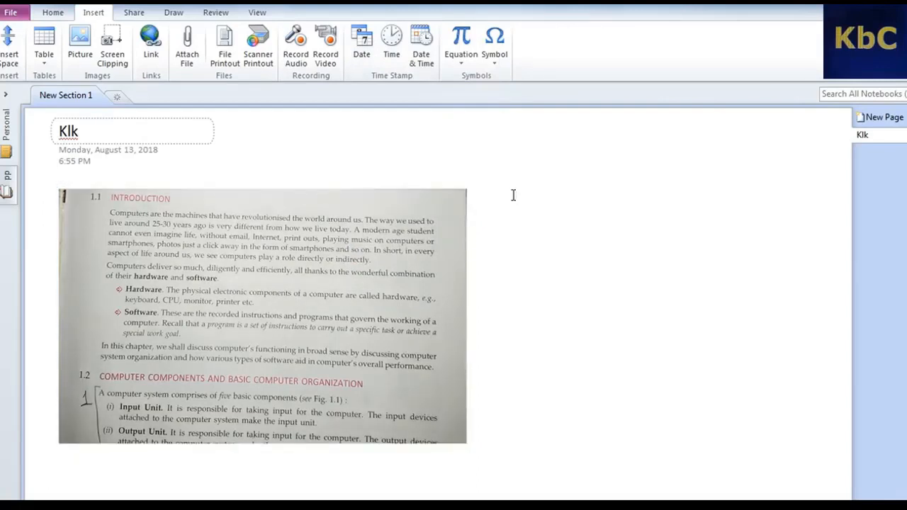
pyautogui.rightClick(514, 197)
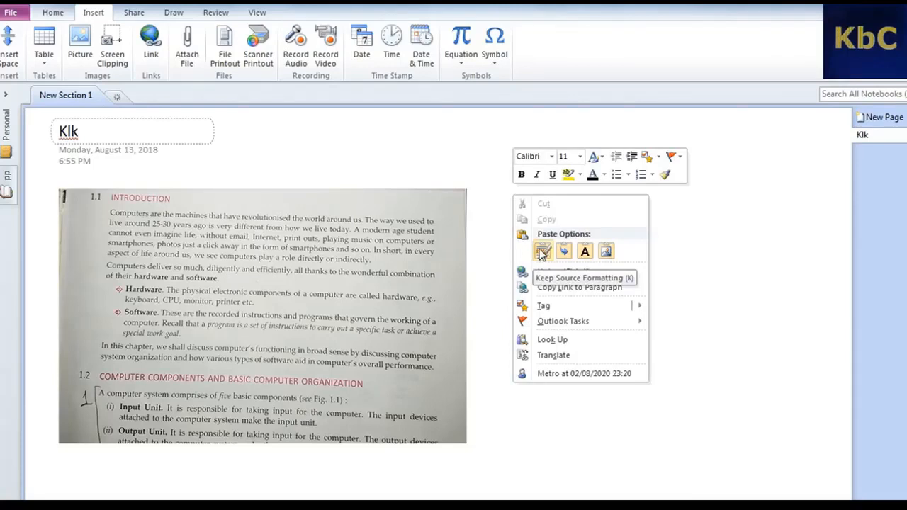
pyautogui.click(607, 251)
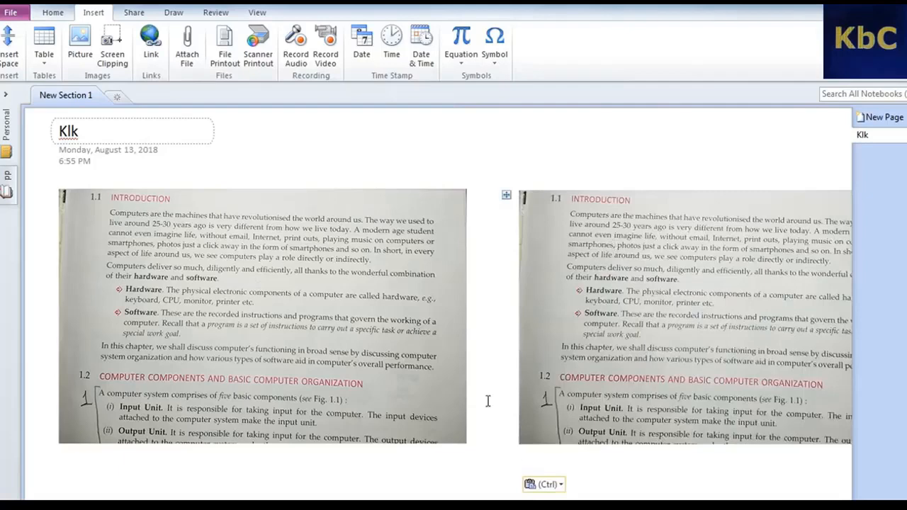
# Paste the copied content as text only below the second picture and compare the text with the photo.
pyautogui.rightClick(497, 466)
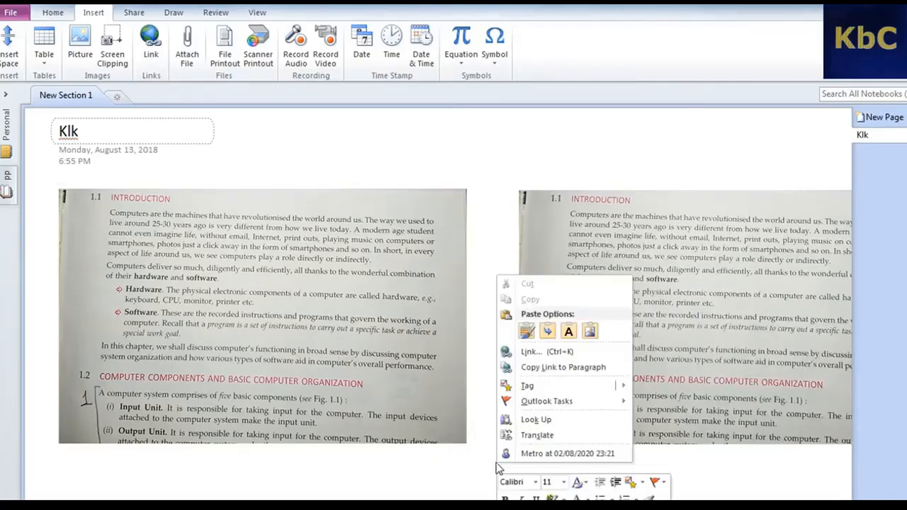
pyautogui.click(570, 331)
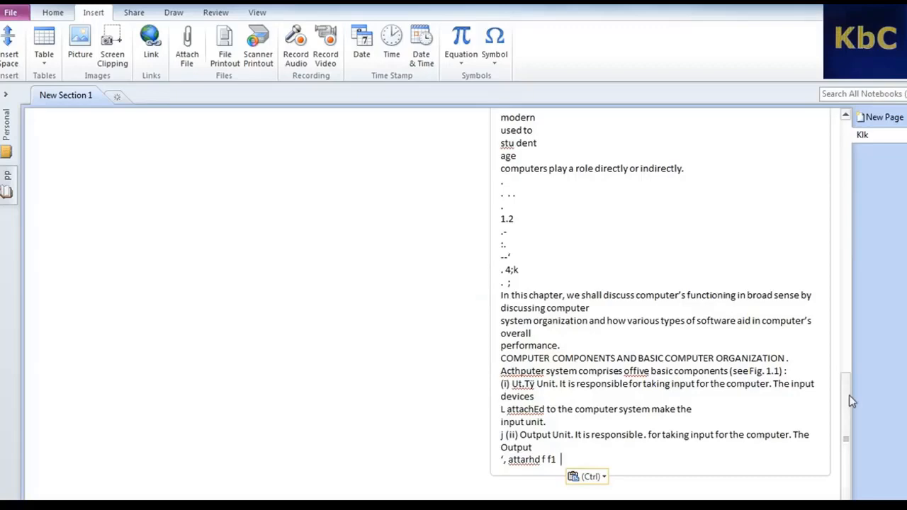
pyautogui.moveTo(852, 401); pyautogui.dragTo(840, 140)
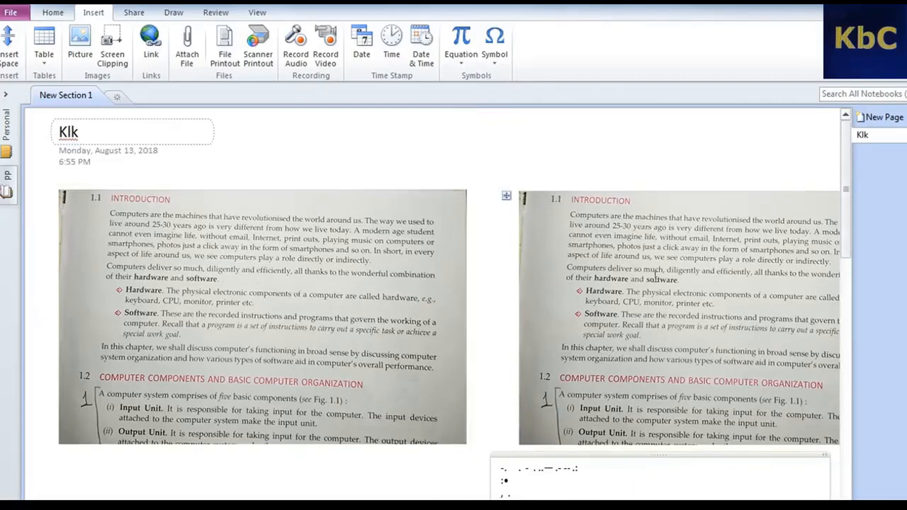
pyautogui.moveTo(853, 241); pyautogui.dragTo(853, 323)
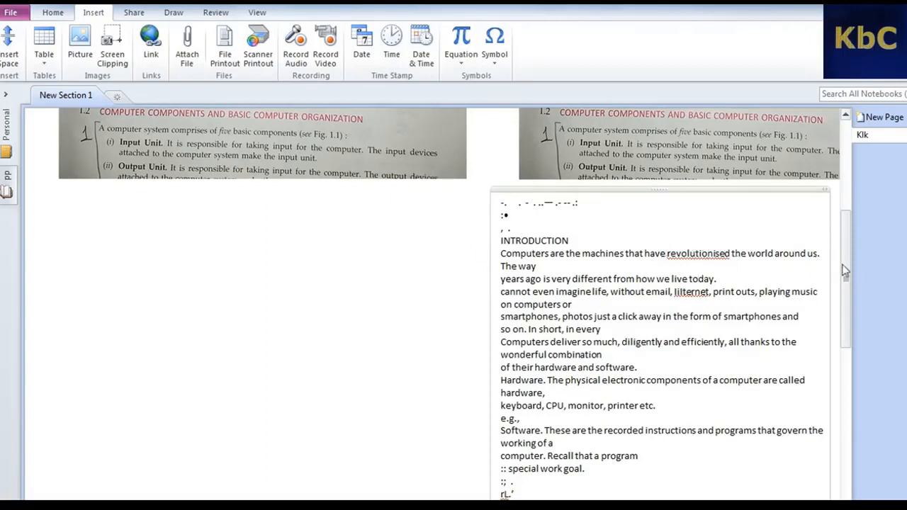
pyautogui.moveTo(846, 256); pyautogui.dragTo(845, 213)
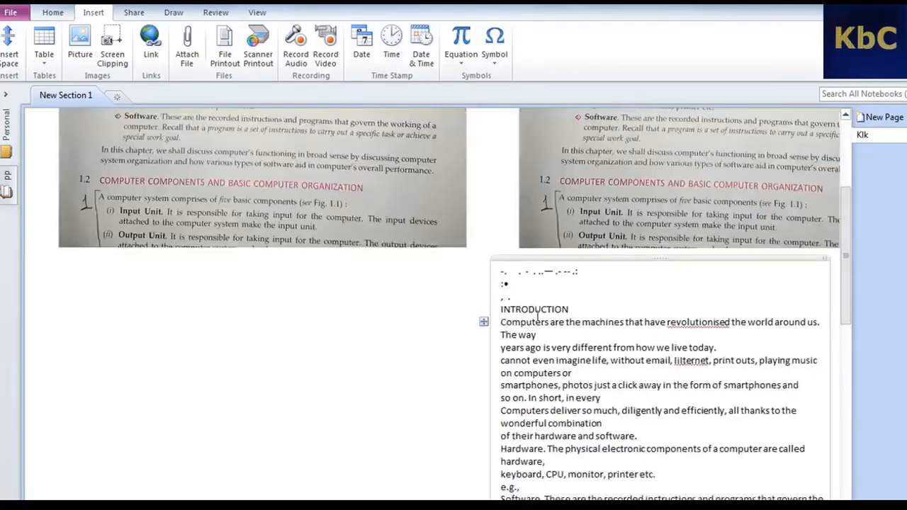
# Select all of the extracted text in its note container, including the INTRODUCTION section, and copy it.
pyautogui.doubleClick(501, 310)
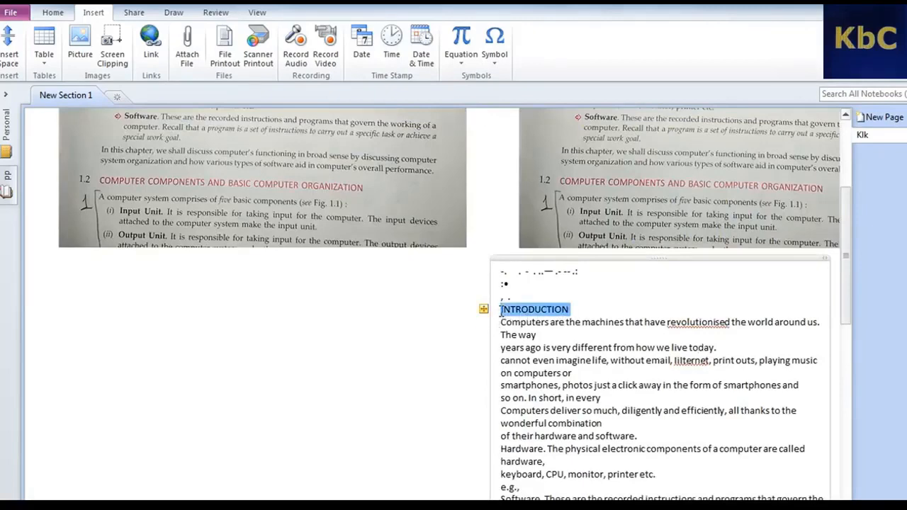
pyautogui.hotkey('ctrl', 'a')
pyautogui.scroll(-2, 501, 310)
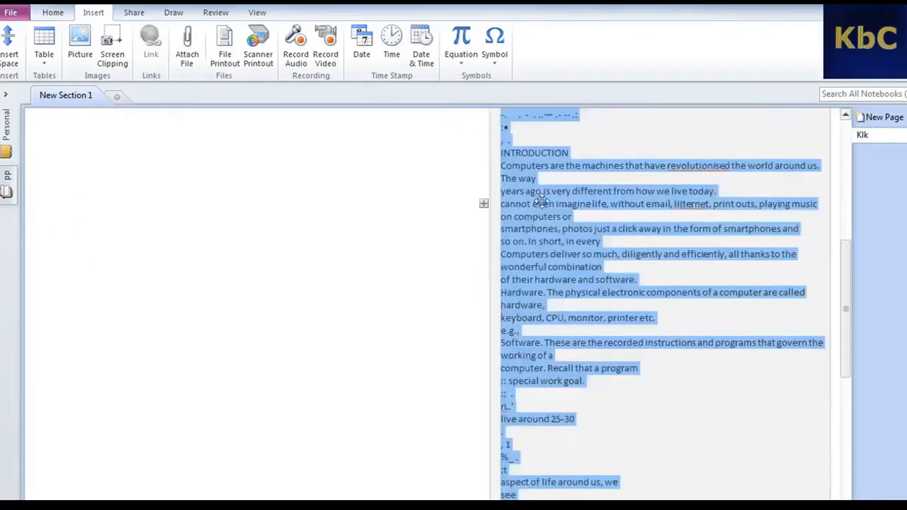
pyautogui.rightClick(542, 203)
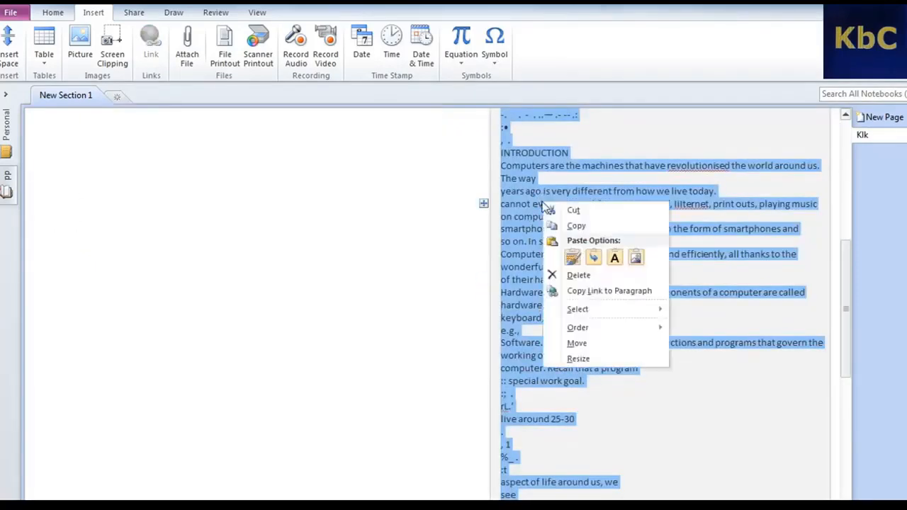
pyautogui.click(576, 227)
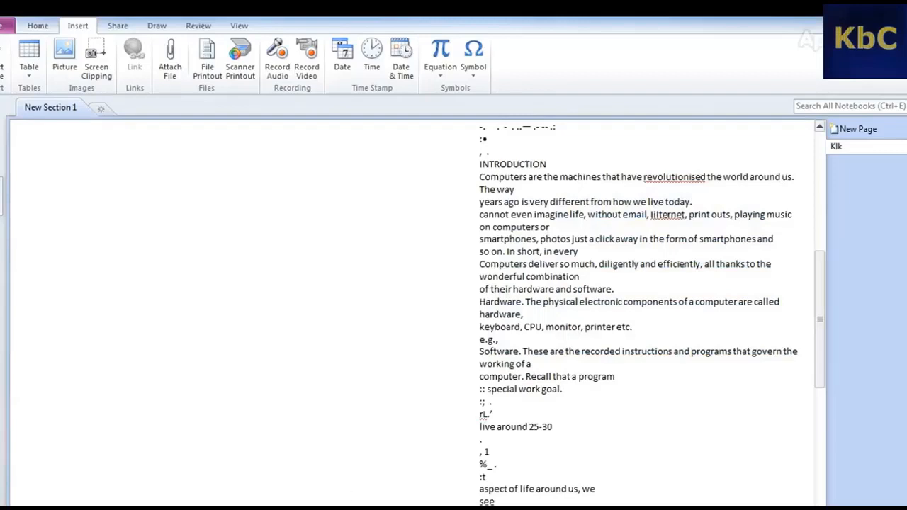
# Switch to a blank Notepad document and paste the copied text into it.
pyautogui.click(198, 508)
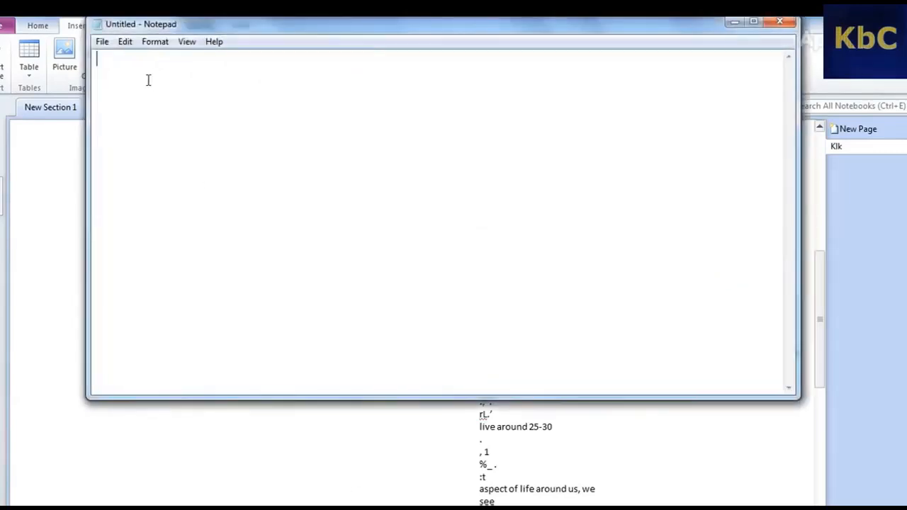
pyautogui.click(126, 44)
pyautogui.click(145, 109)
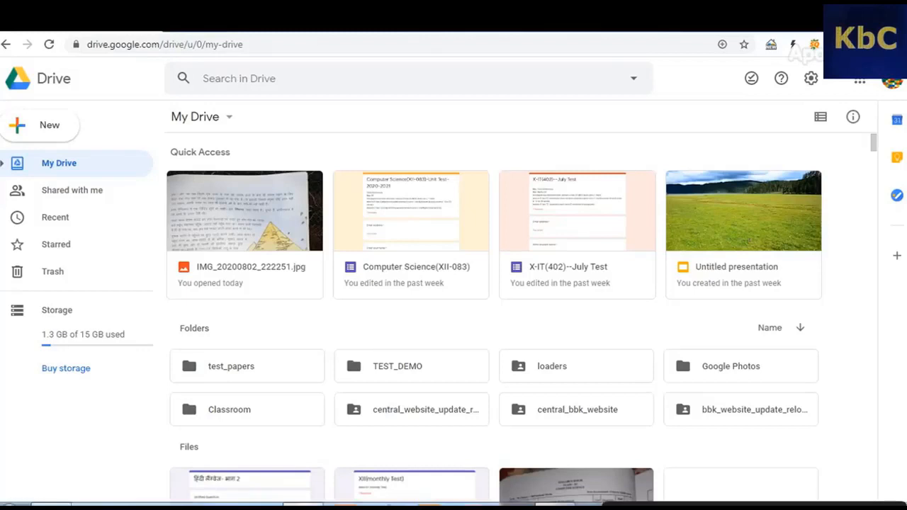
pyautogui.moveTo(303, 506)
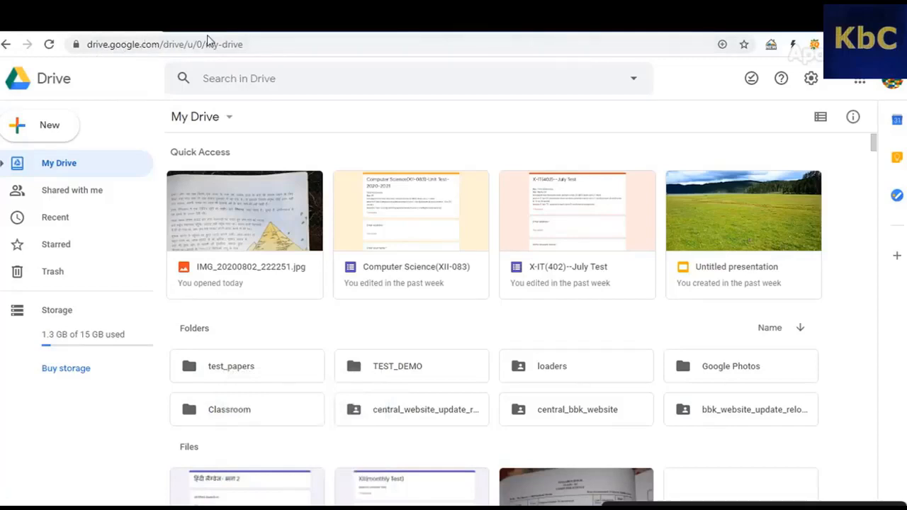
pyautogui.click(26, 132)
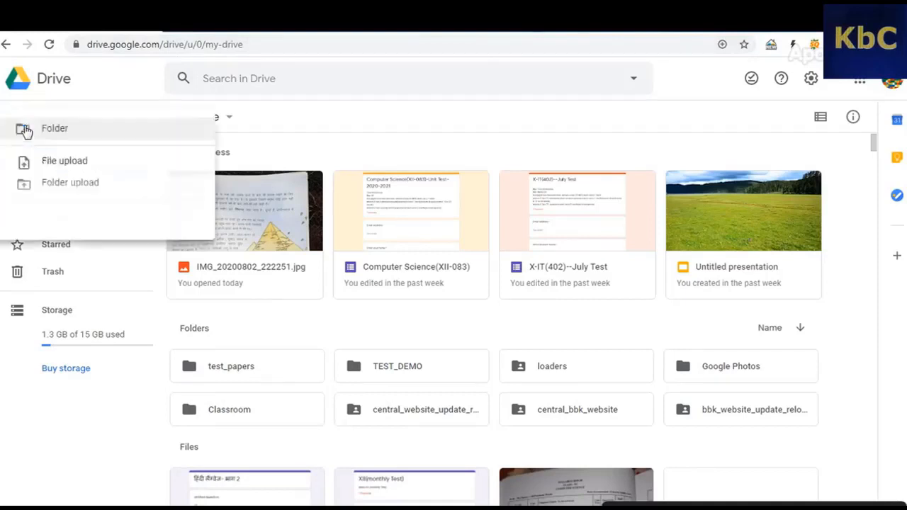
pyautogui.click(62, 164)
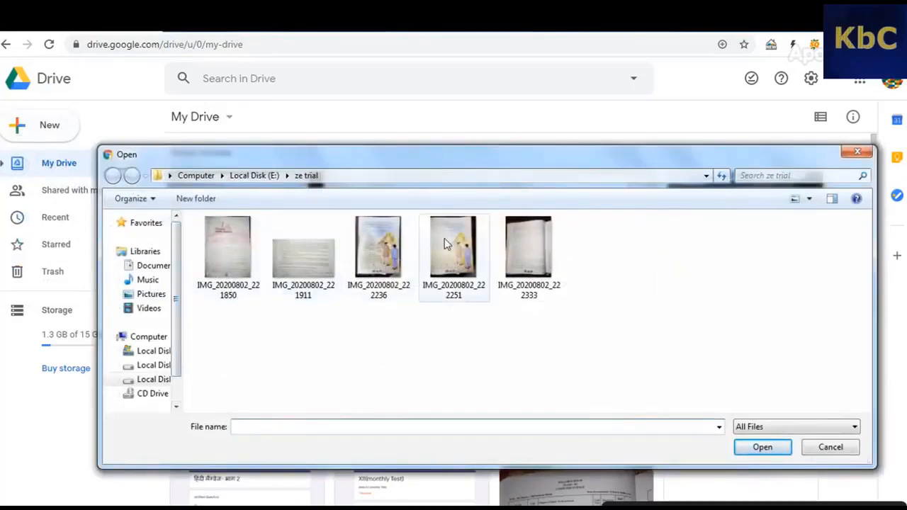
pyautogui.click(387, 264)
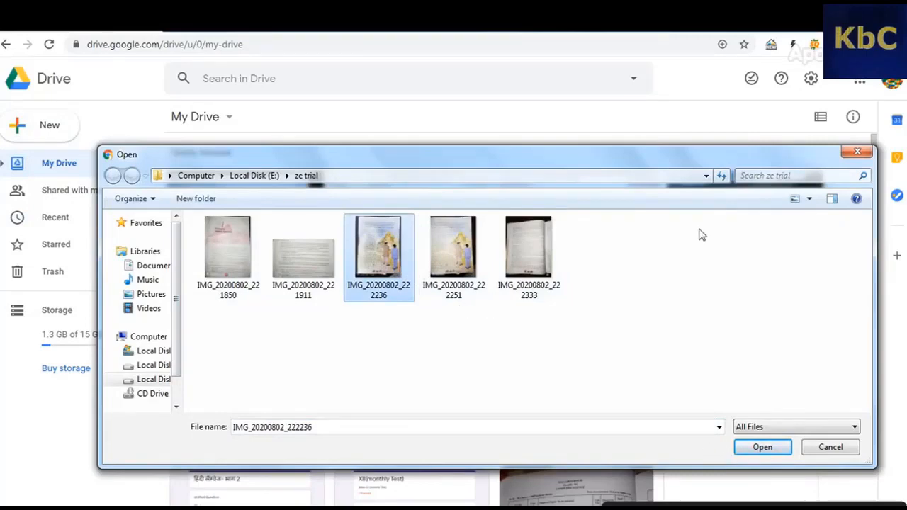
pyautogui.click(858, 154)
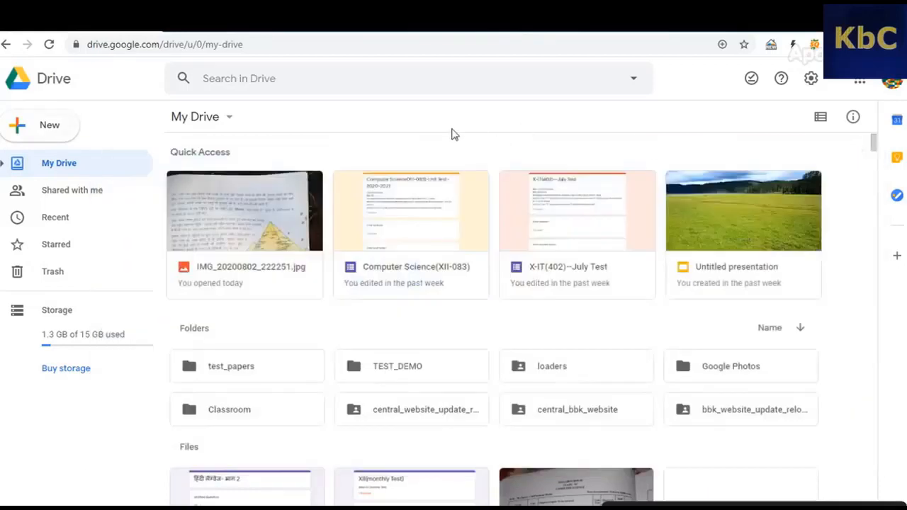
# Open the photographed page IMG_20200802_222251.jpg from My Drive with Google Docs to convert it into an editable document.
pyautogui.click(272, 190)
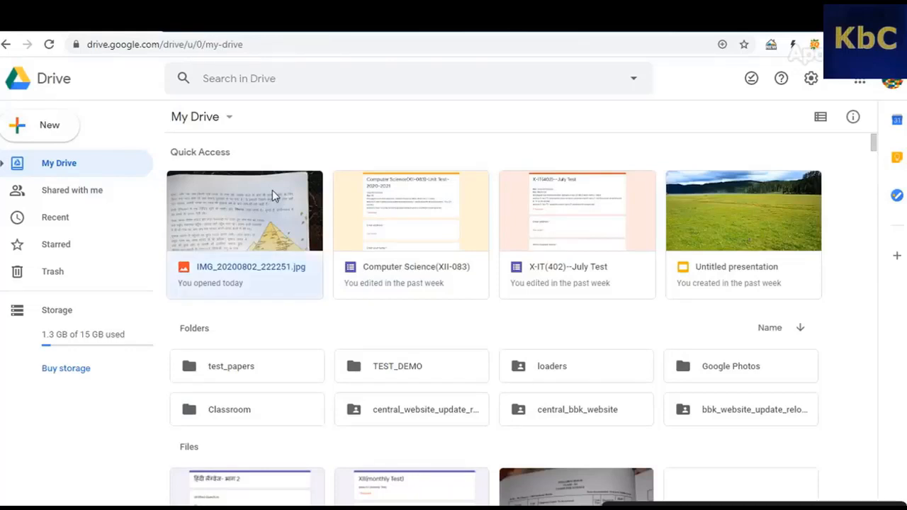
pyautogui.rightClick(272, 190)
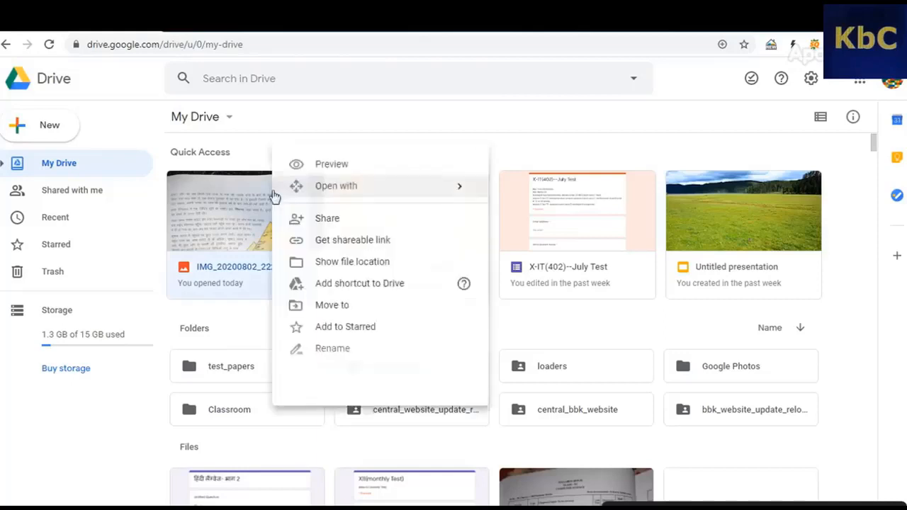
pyautogui.moveTo(275, 193)
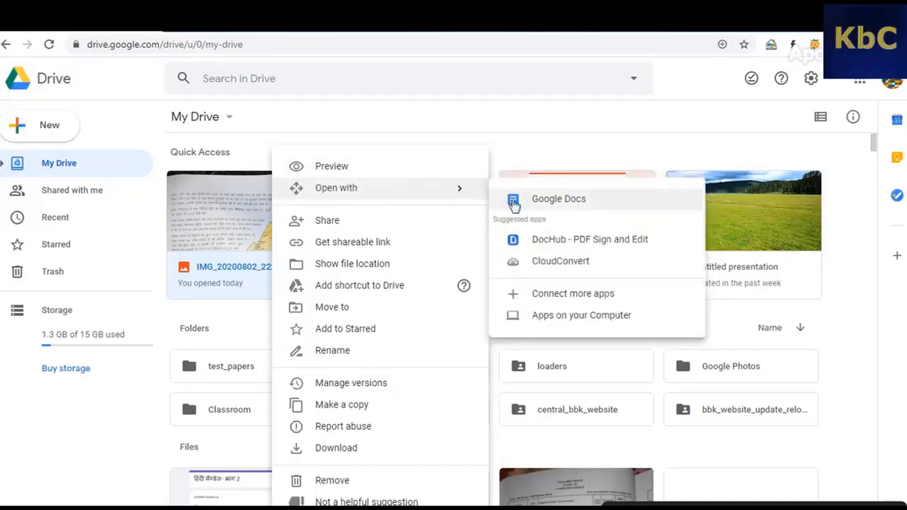
pyautogui.click(564, 197)
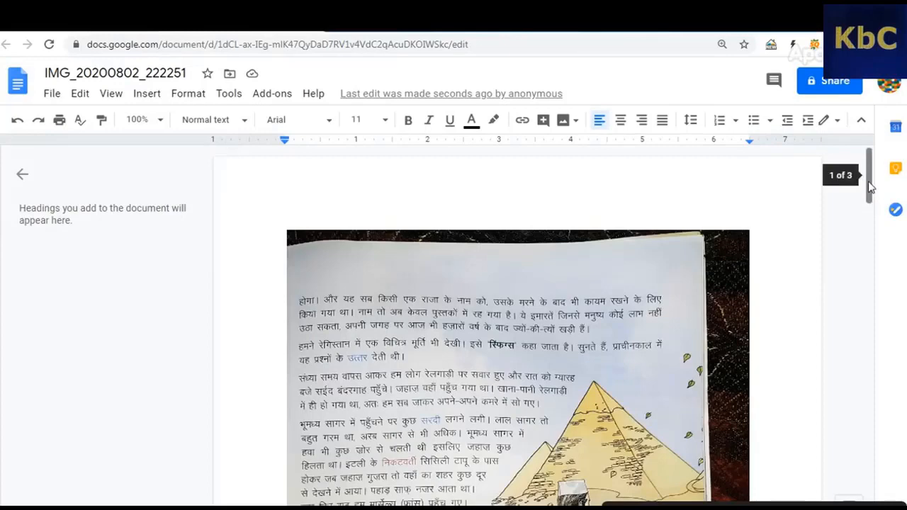
# Select and copy the first full paragraph of the extracted Hindi text beneath the page photo, starting with "होगा".
pyautogui.scroll(-2, 872, 193)
pyautogui.moveTo(872, 193)
pyautogui.mouseDown()
pyautogui.moveTo(872, 213)
pyautogui.moveTo(871, 197)
pyautogui.mouseUp()
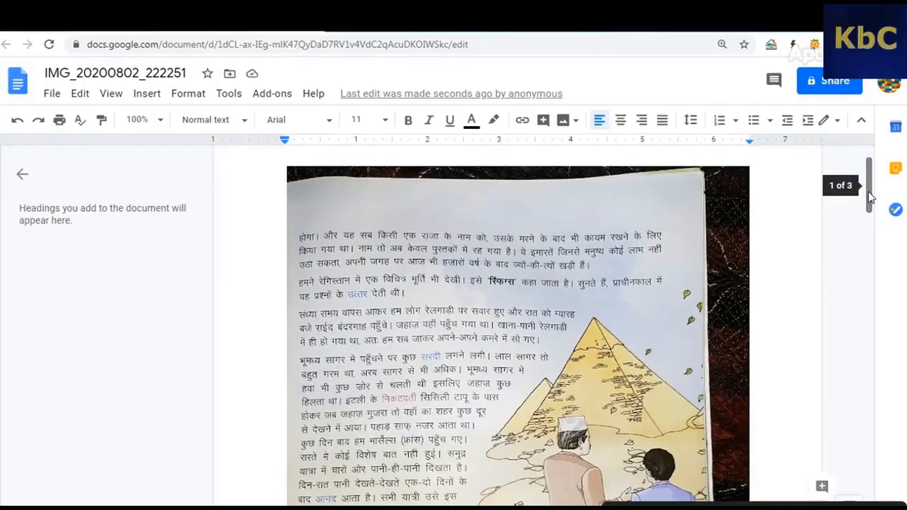
pyautogui.moveTo(870, 197); pyautogui.dragTo(867, 321)
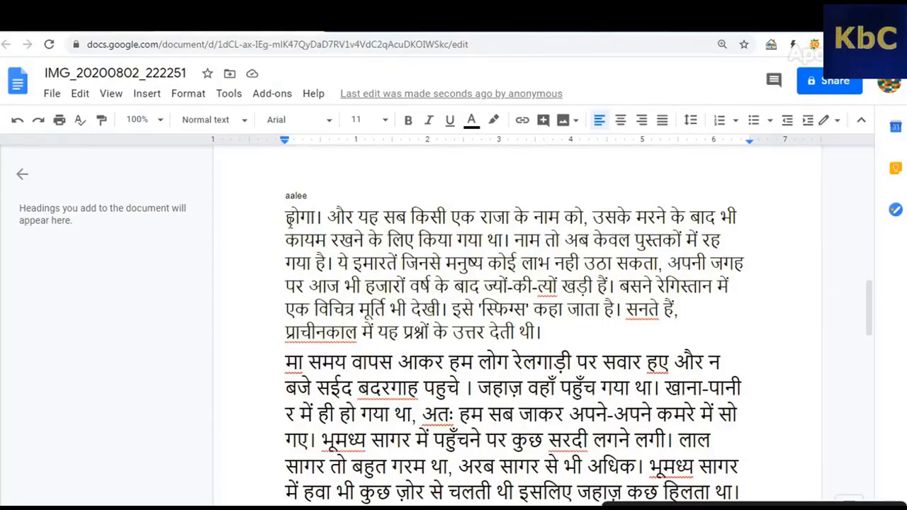
pyautogui.click(286, 217)
pyautogui.moveTo(286, 216); pyautogui.dragTo(584, 330)
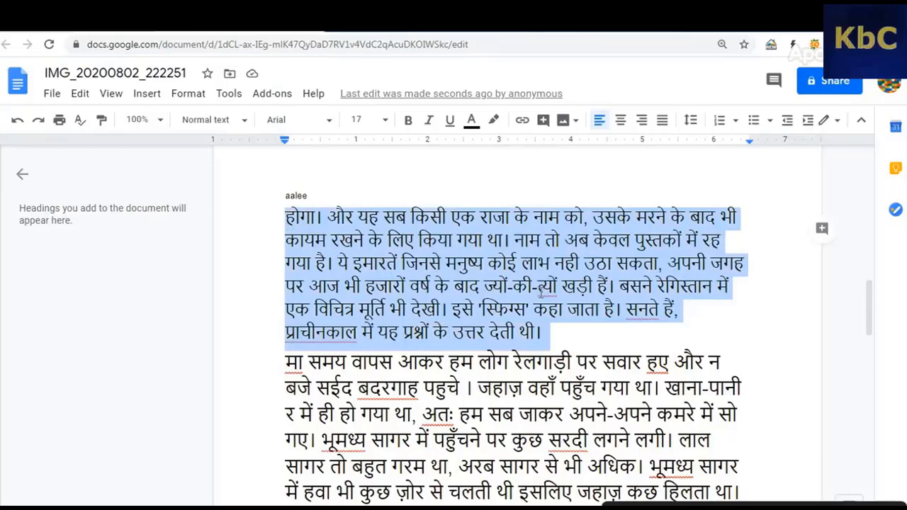
pyautogui.rightClick(541, 294)
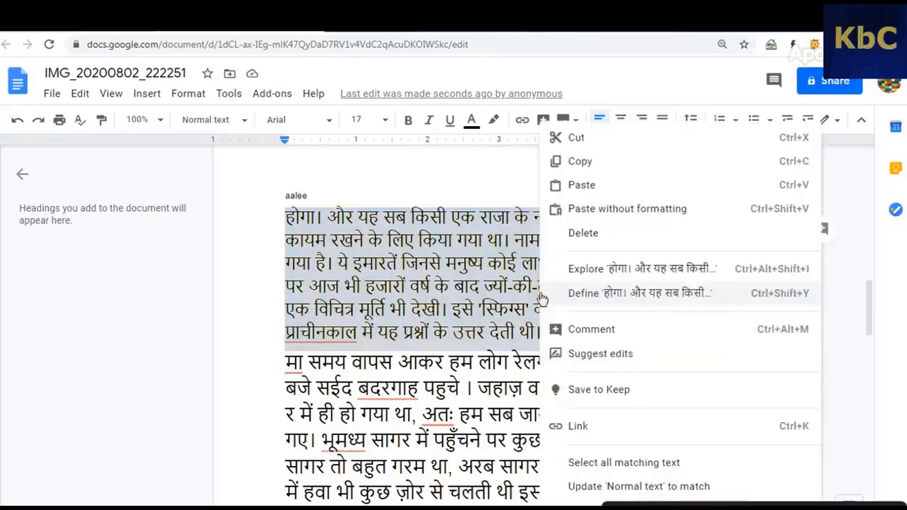
pyautogui.click(597, 165)
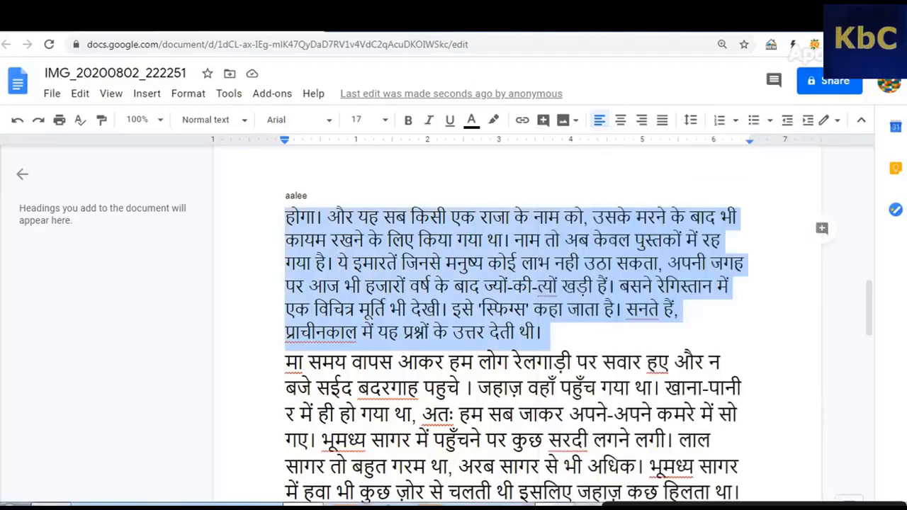
# Switch to the blank Notepad document, paste the copied Hindi paragraph, and place the cursor at its end.
pyautogui.click(92, 504)
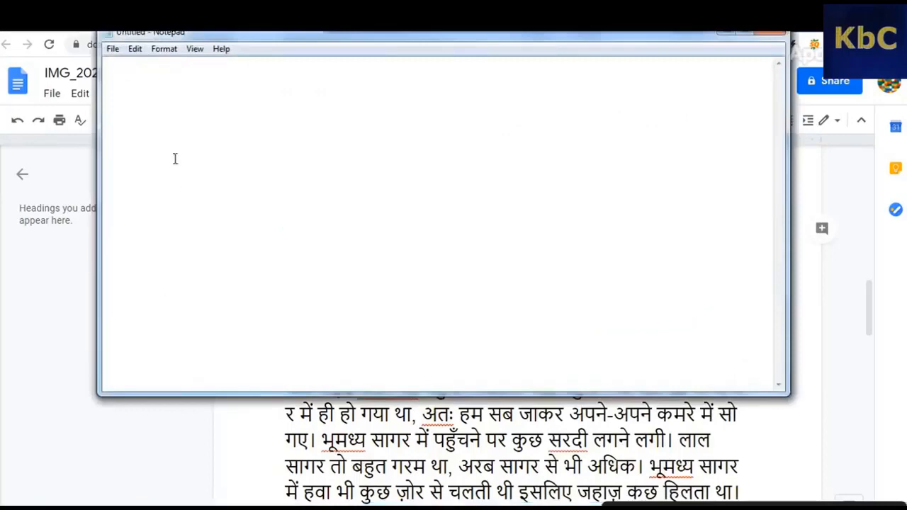
pyautogui.hotkey('ctrl', 'v')
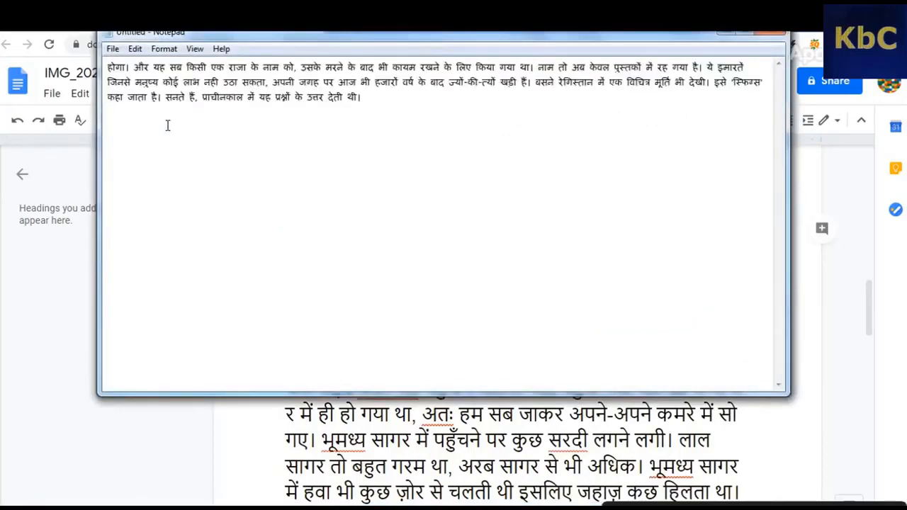
pyautogui.click(134, 49)
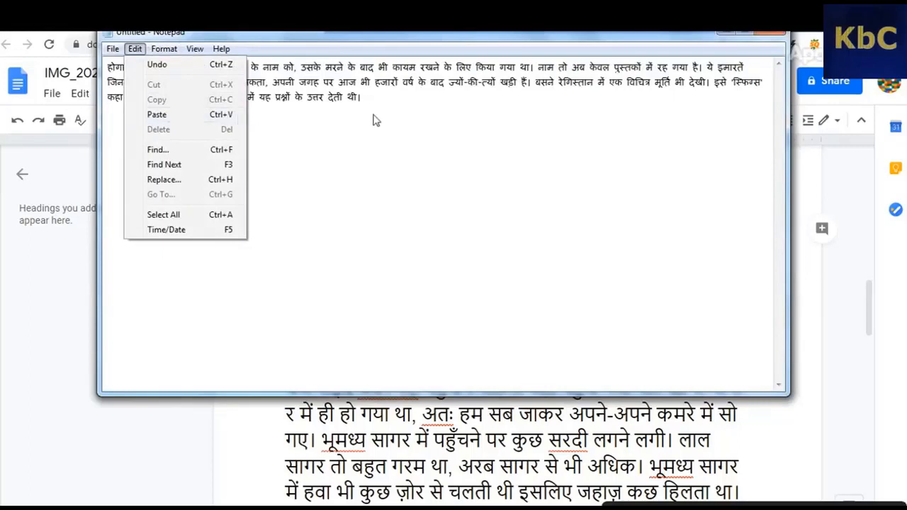
pyautogui.click(385, 93)
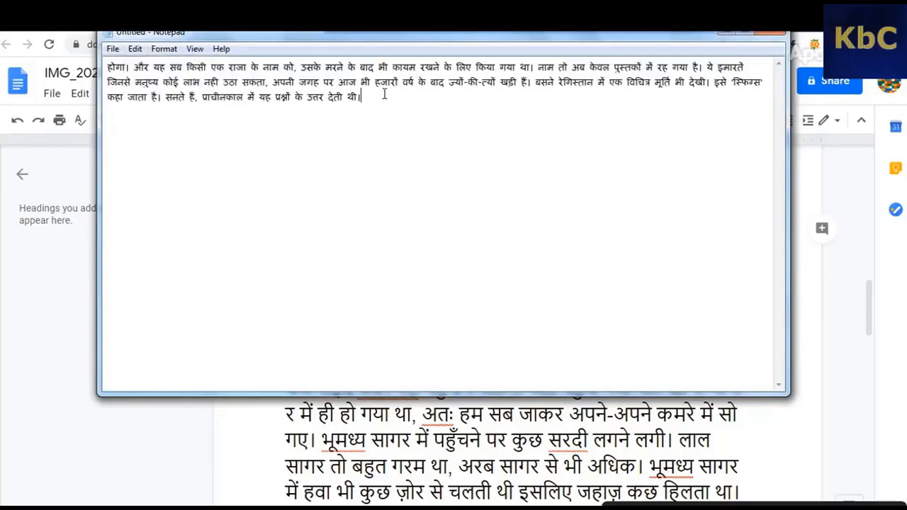